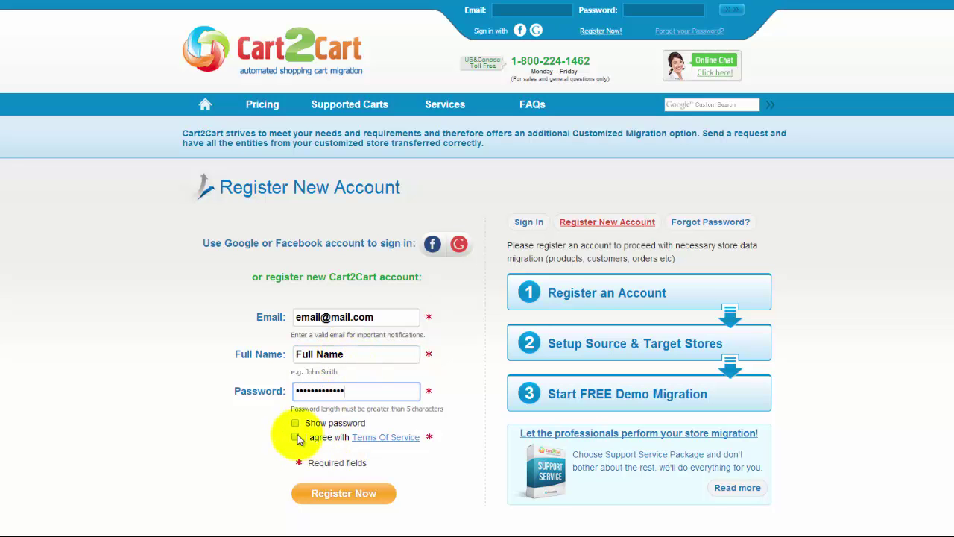
Step: Accept the Terms of Service and register the new Cart2Cart account
left_click(337, 494)
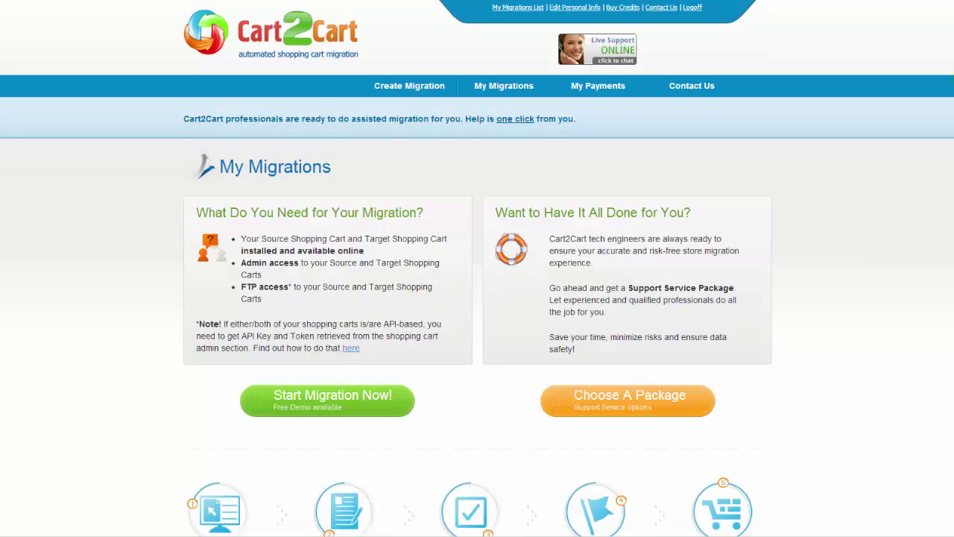
Step: Launch the Migration Setup wizard with 'Start Migration Now!' on My Migrations
scroll(477, 268, "down", 2)
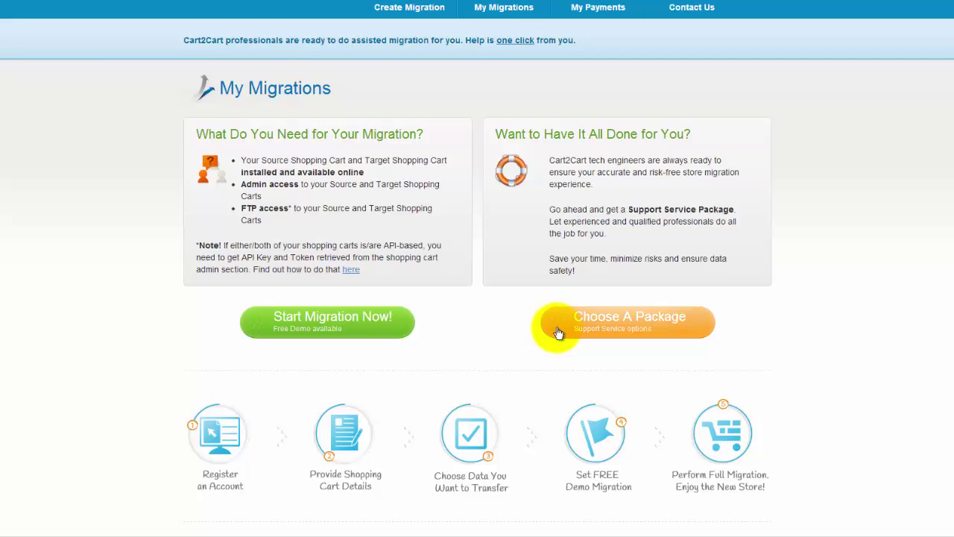
left_click(391, 331)
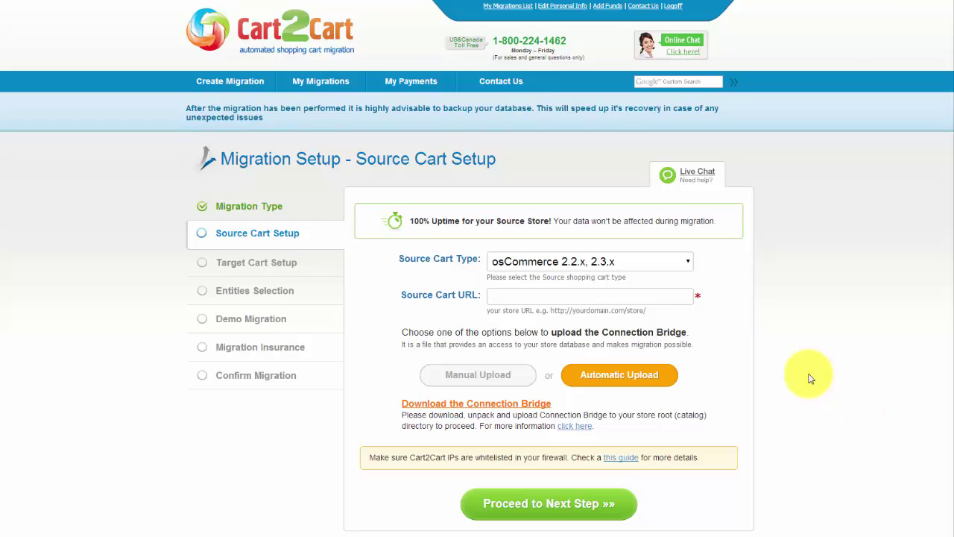
left_click(686, 262)
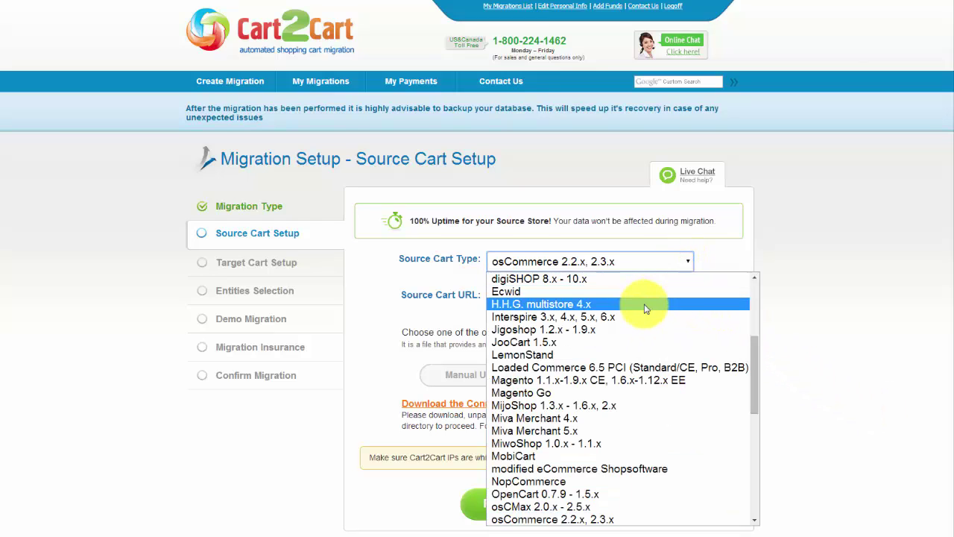
left_click(624, 332)
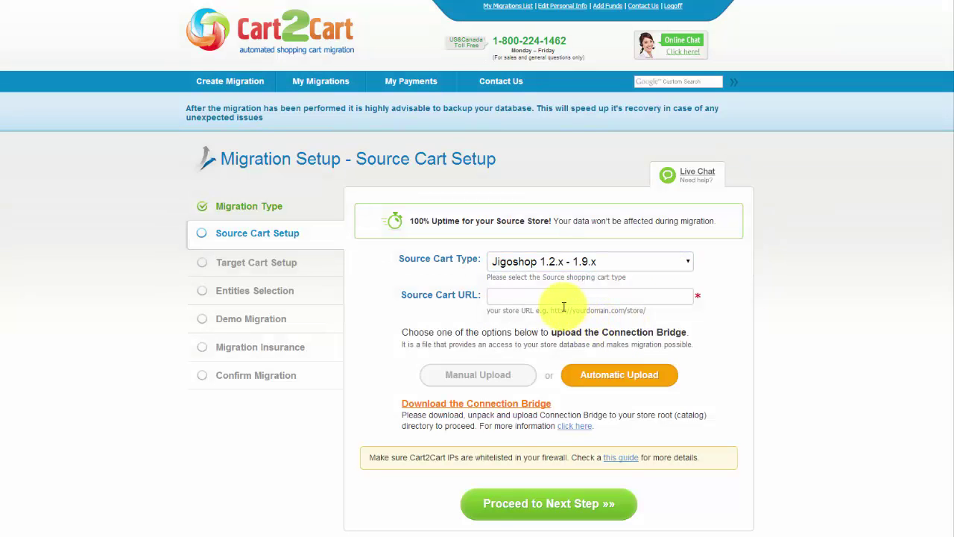
left_click(512, 298)
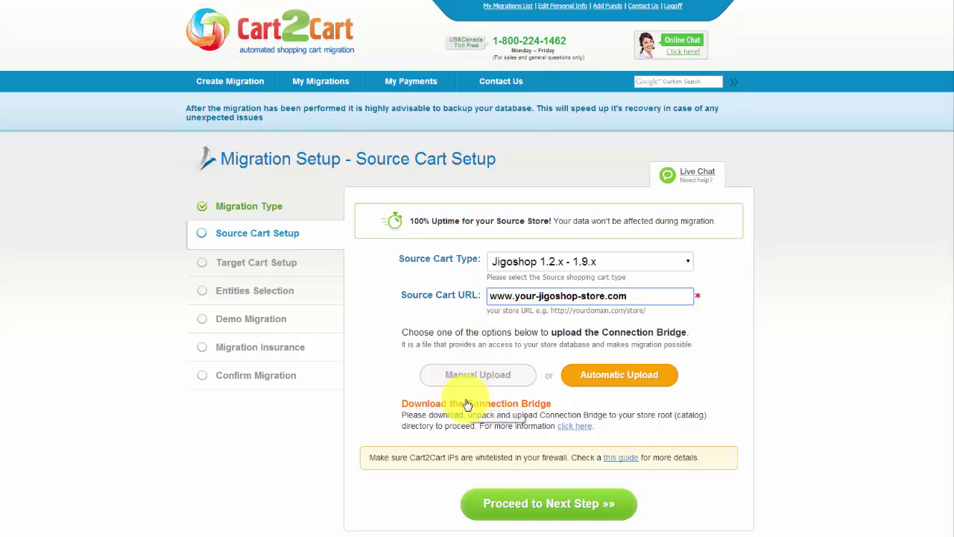
left_click(573, 426)
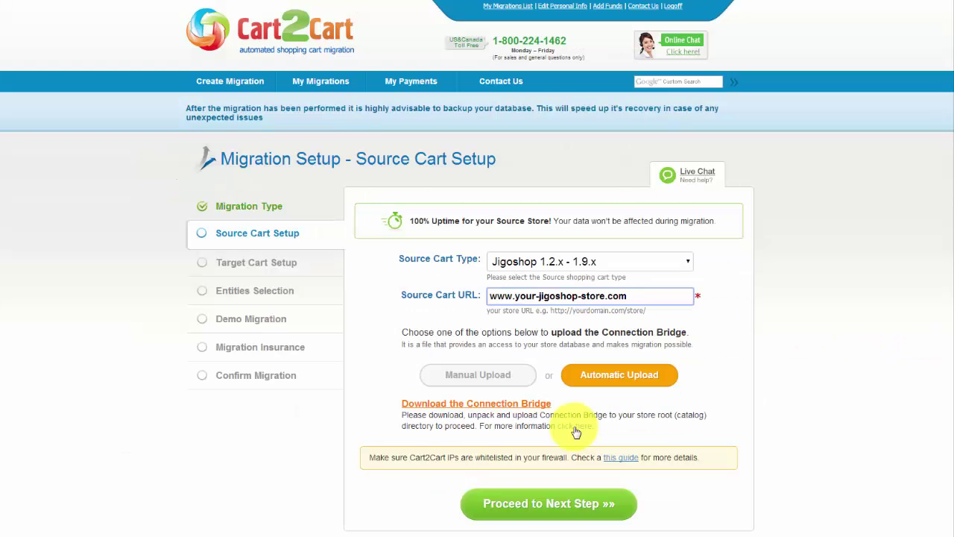
left_click(564, 499)
left_click(688, 251)
left_click_drag(754, 304, 692, 405)
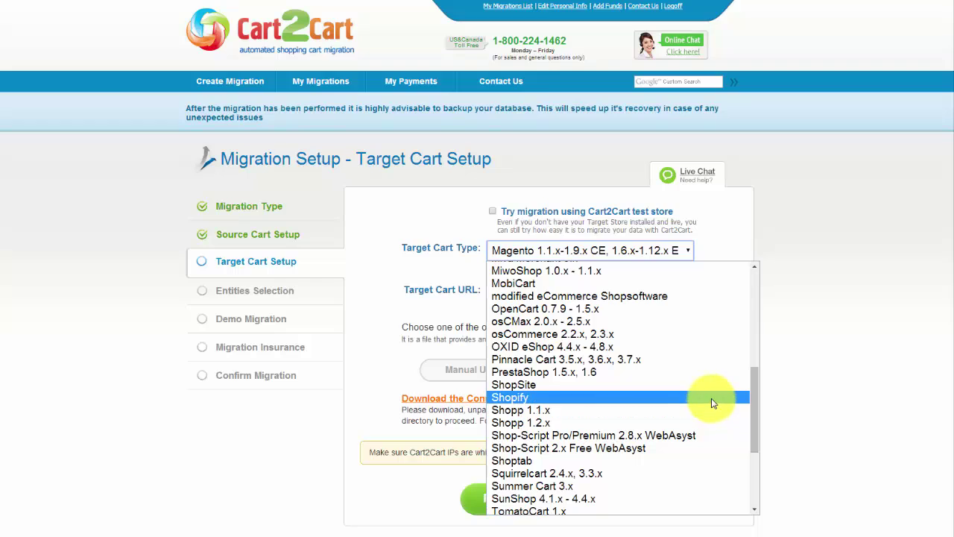
Step: Select Shopify as the target cart type and enter the target store URL
left_click(709, 396)
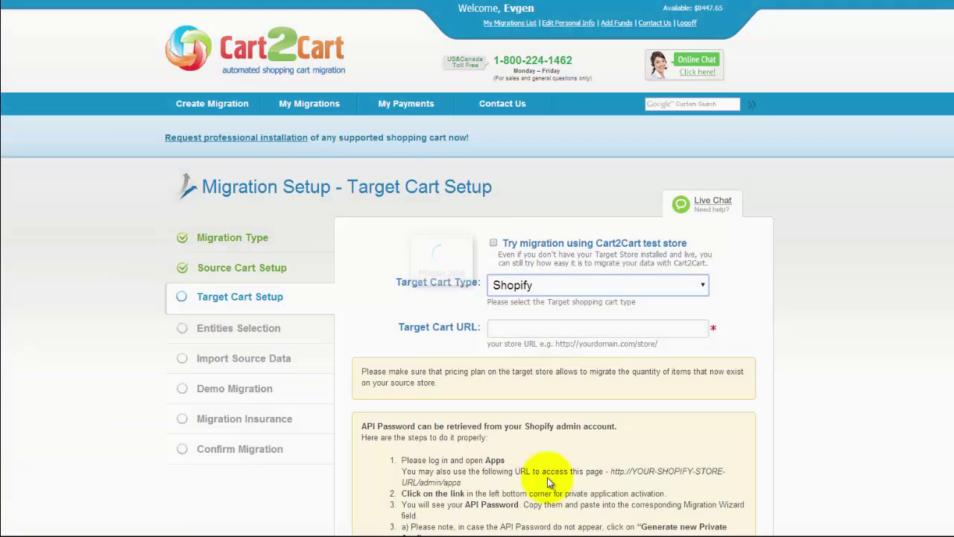
left_click(532, 329)
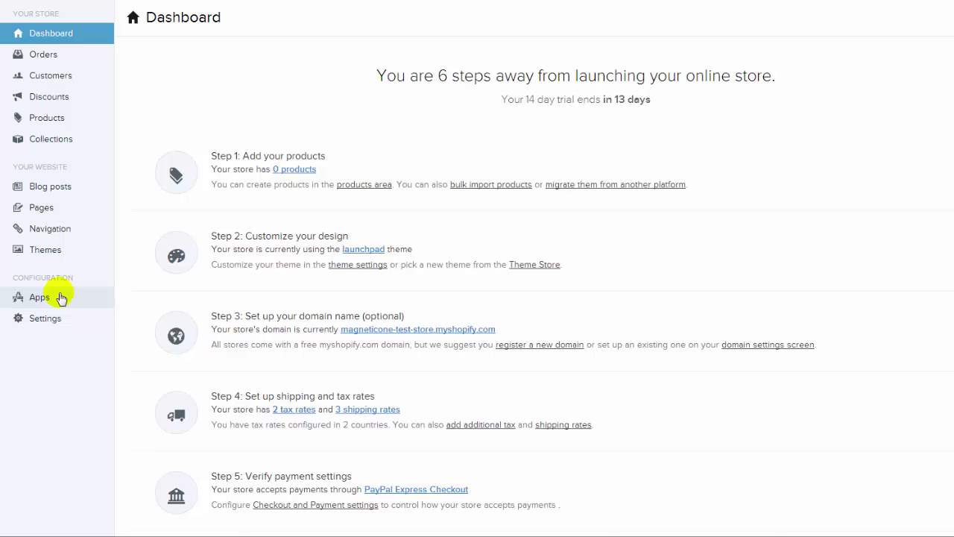
Step: Copy the private app's API password from Shopify's Private Apps credentials page
left_click(61, 297)
scroll(196, 315, "down", 1)
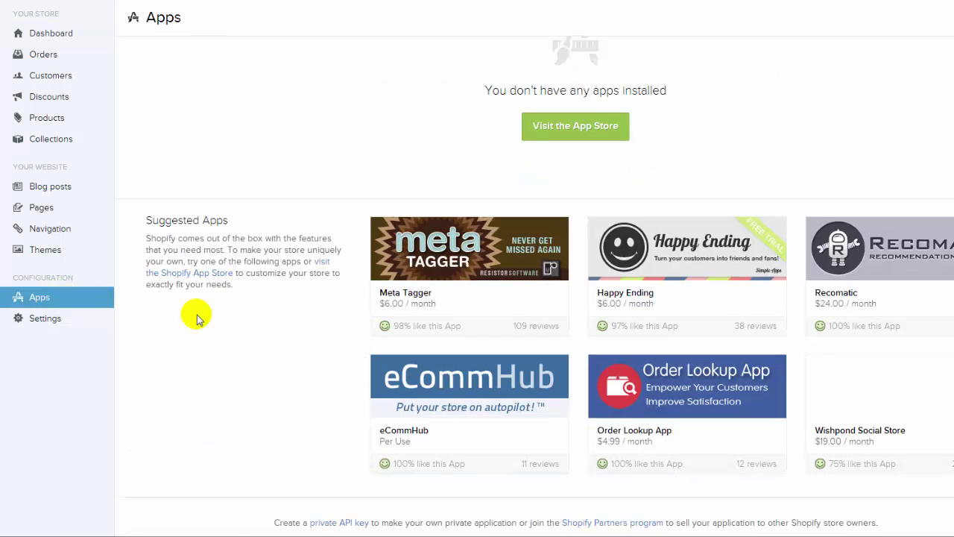
left_click(331, 515)
left_click_drag(417, 103, 276, 102)
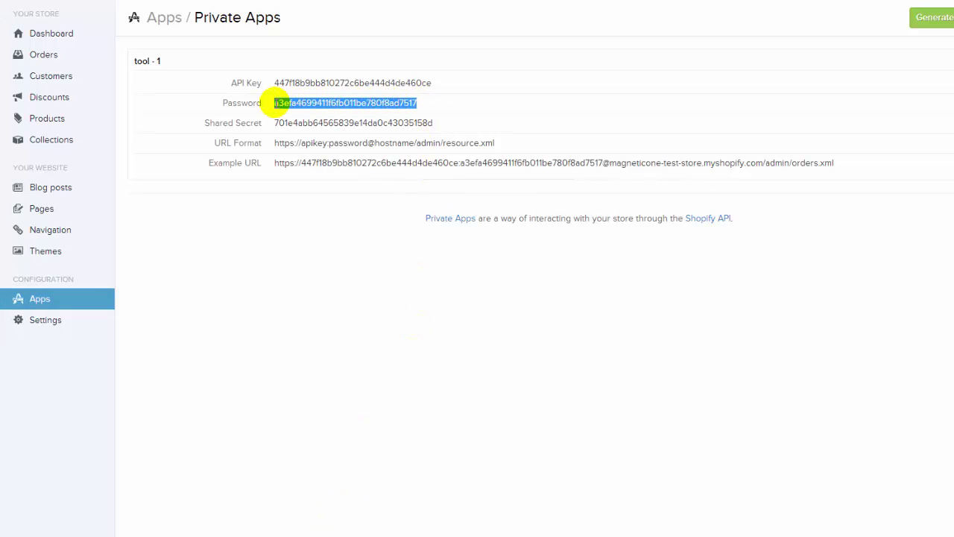
key("ctrl+c")
Step: Paste the Shopify password into Cart2Cart's API Password field and continue to Entities Selection
key("alt+Tab")
left_click(640, 432)
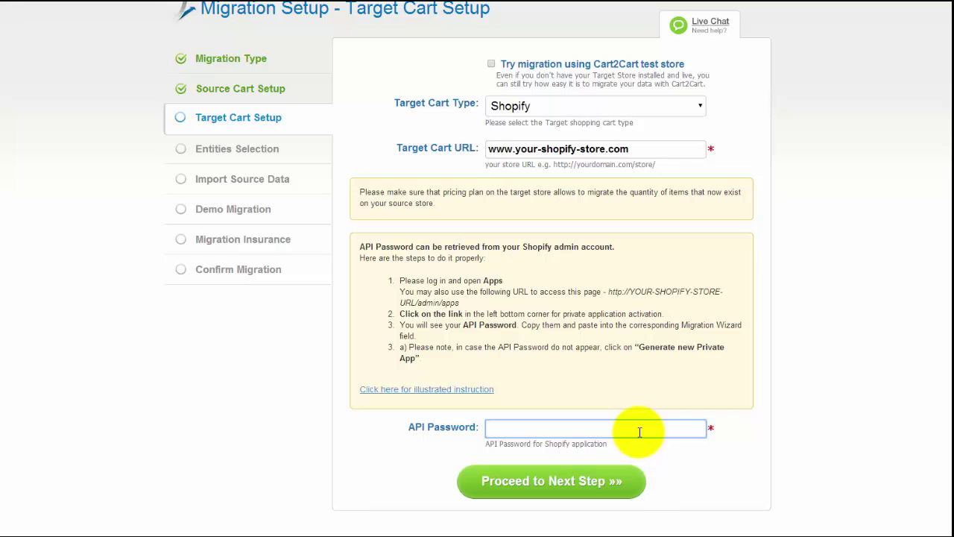
key("ctrl+v")
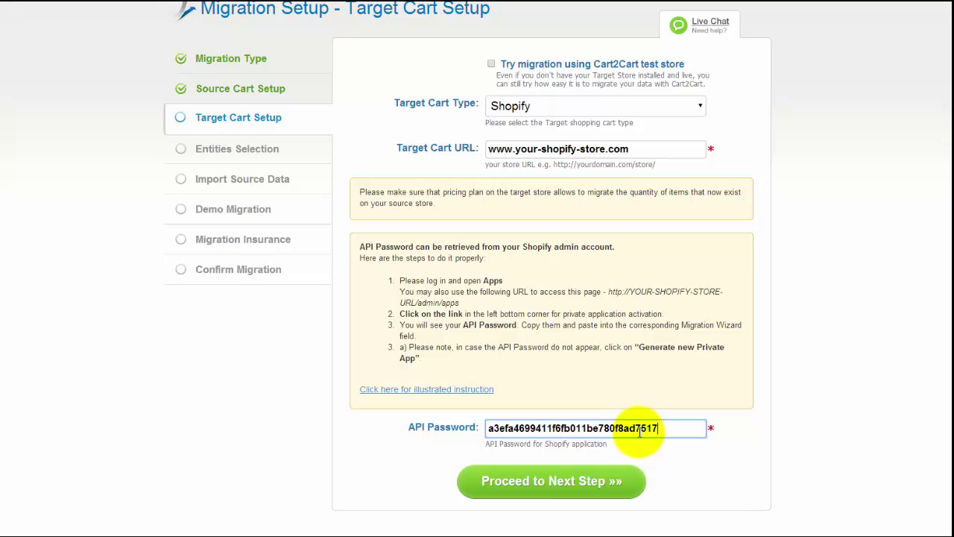
left_click(570, 481)
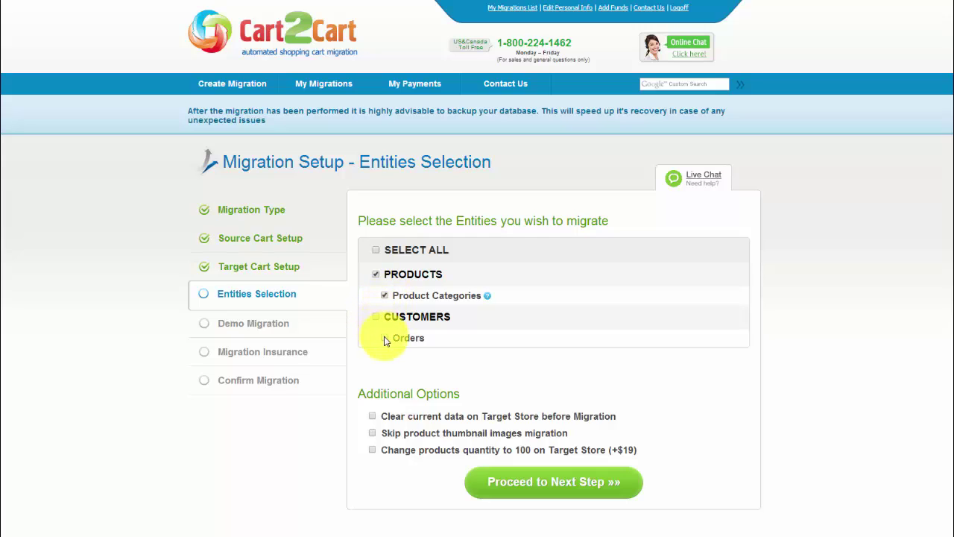
Step: Select all entities, leave 'Clear current data on Target Store' unchecked, and continue to Currencies Mapping
left_click(377, 250)
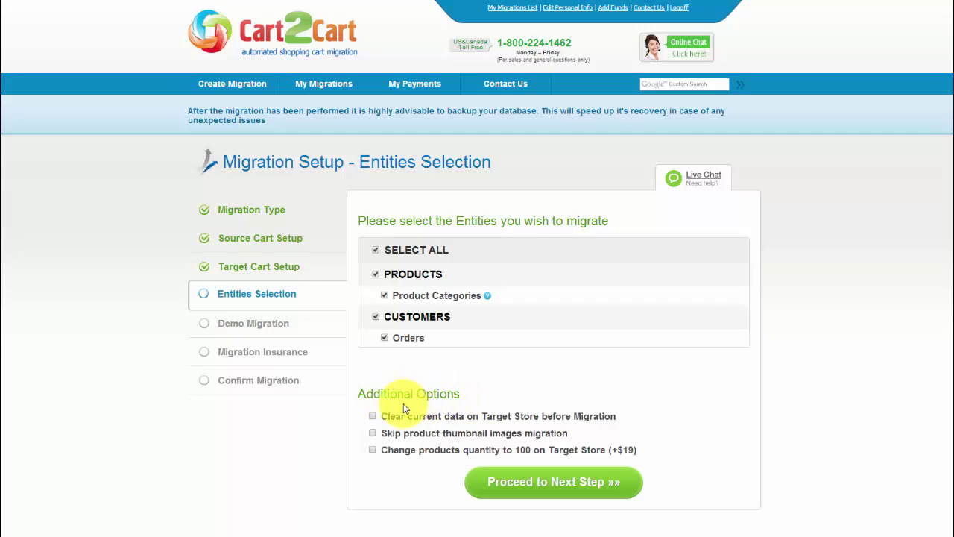
left_click(373, 417)
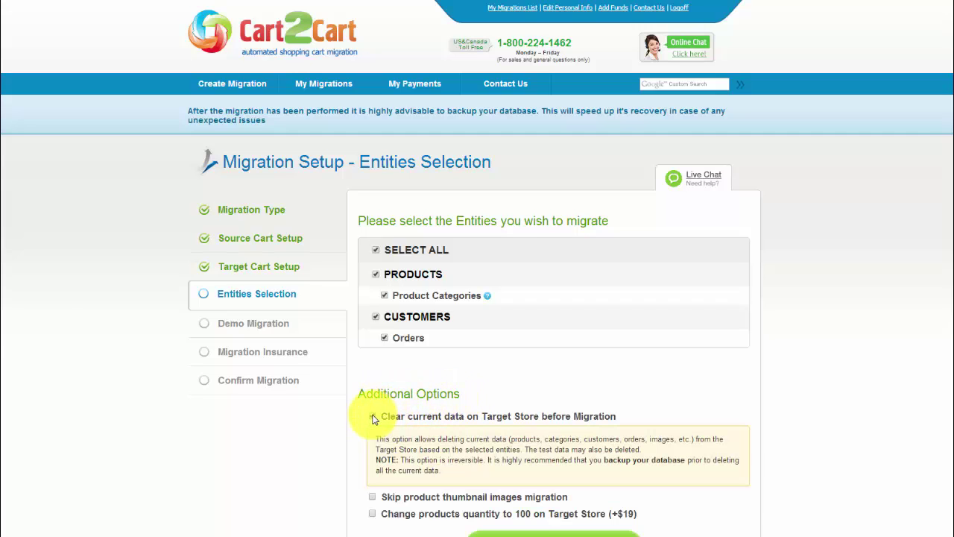
left_click(372, 417)
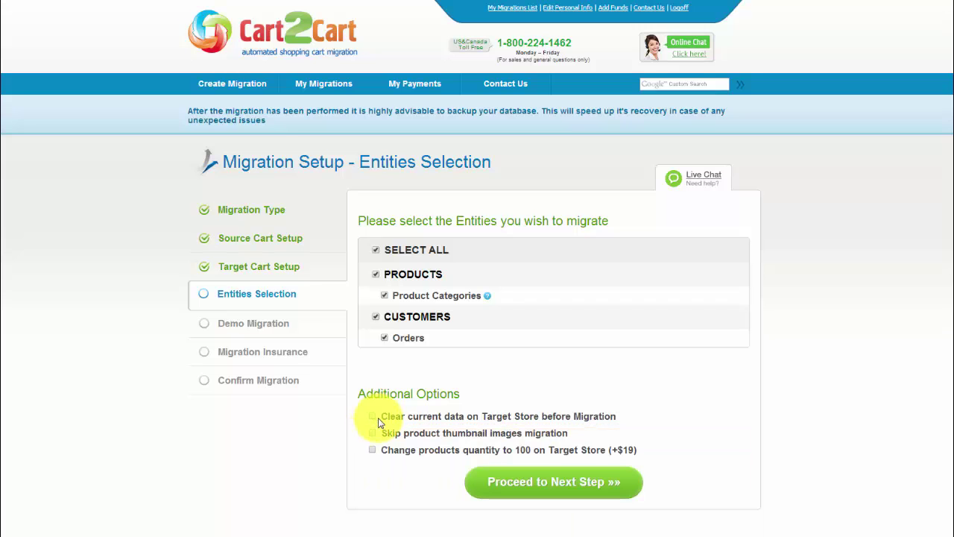
left_click(557, 485)
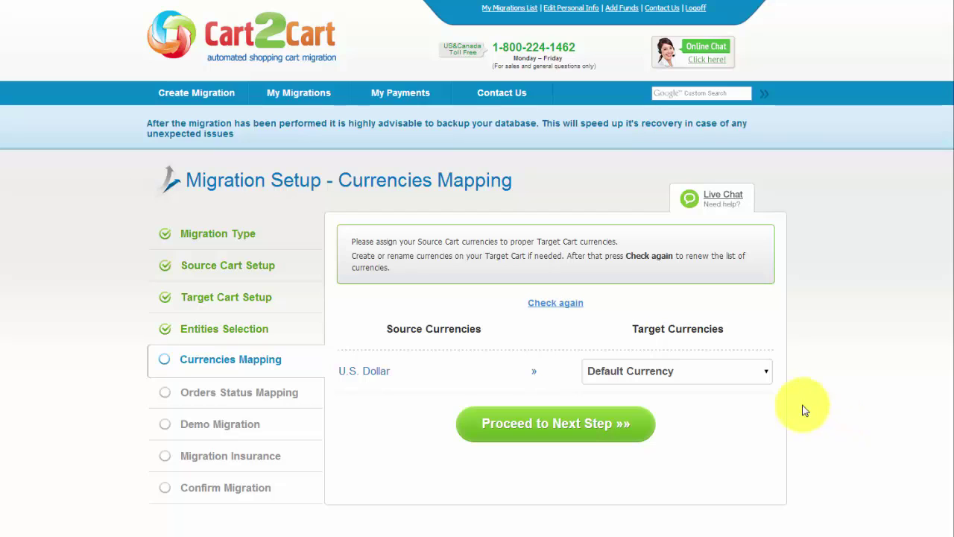
Step: Keep U.S. Dollar mapped to Default Currency and continue to order status mapping
left_click(706, 373)
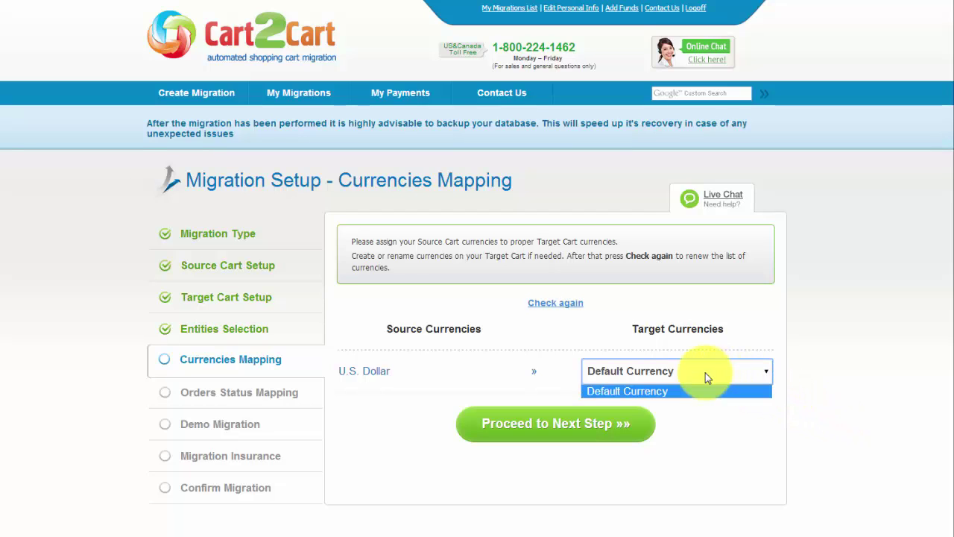
left_click(670, 389)
left_click(581, 424)
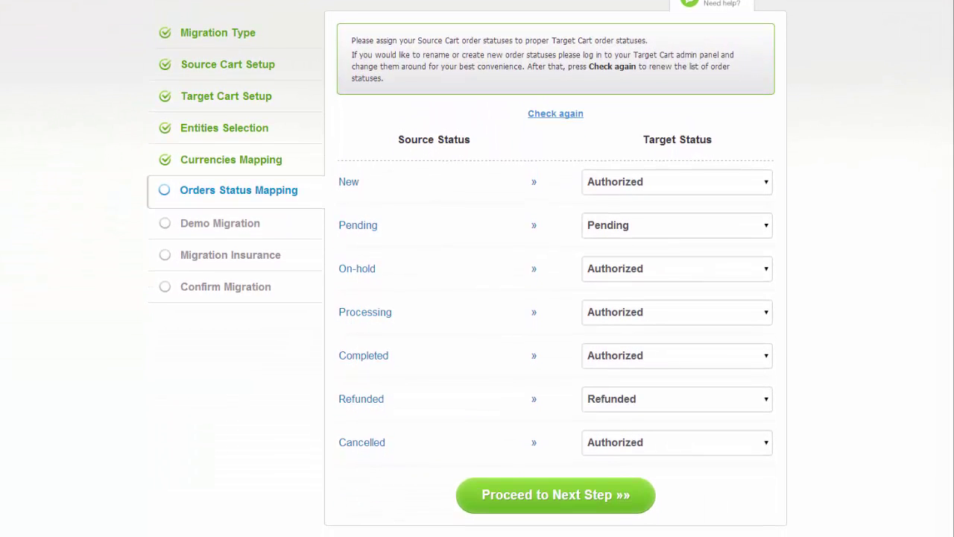
Step: Map On-hold orders to Pending and continue to the Demo Migration step
left_click(687, 268)
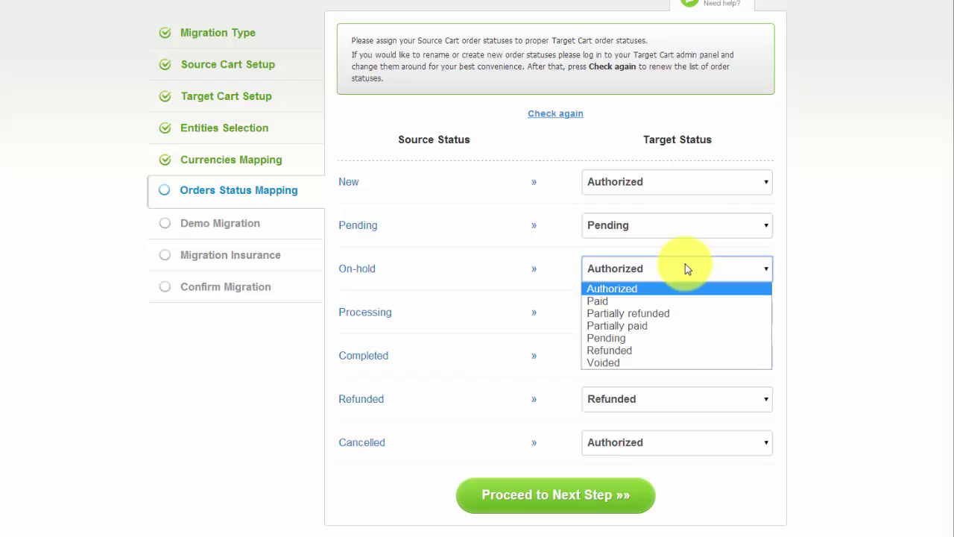
left_click(630, 338)
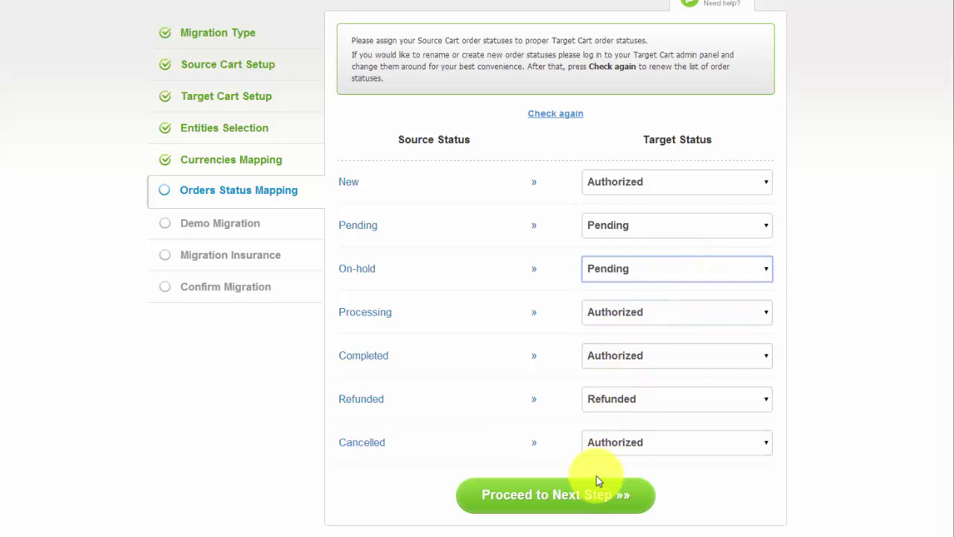
left_click(580, 497)
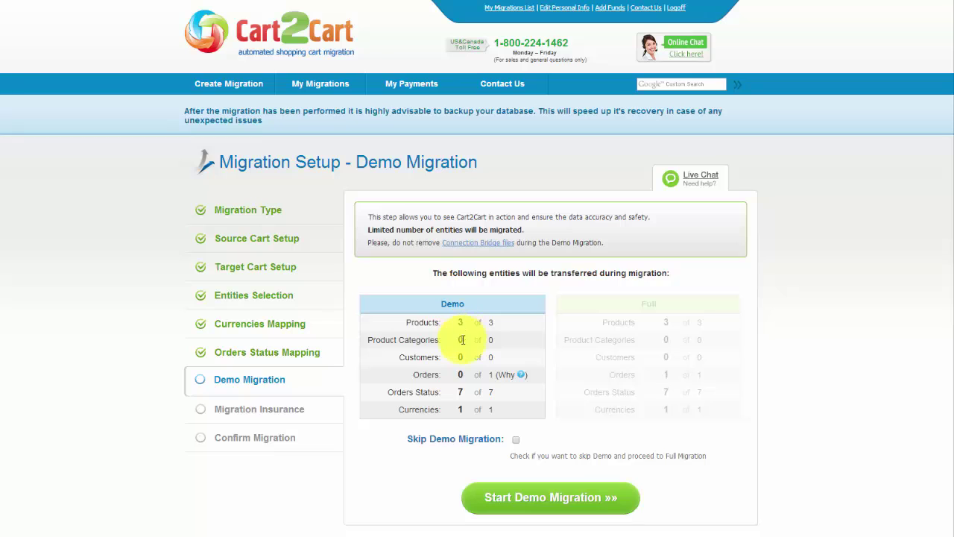
Step: Keep the demo migration enabled, run it, and view the 3 migrated products
left_click(516, 440)
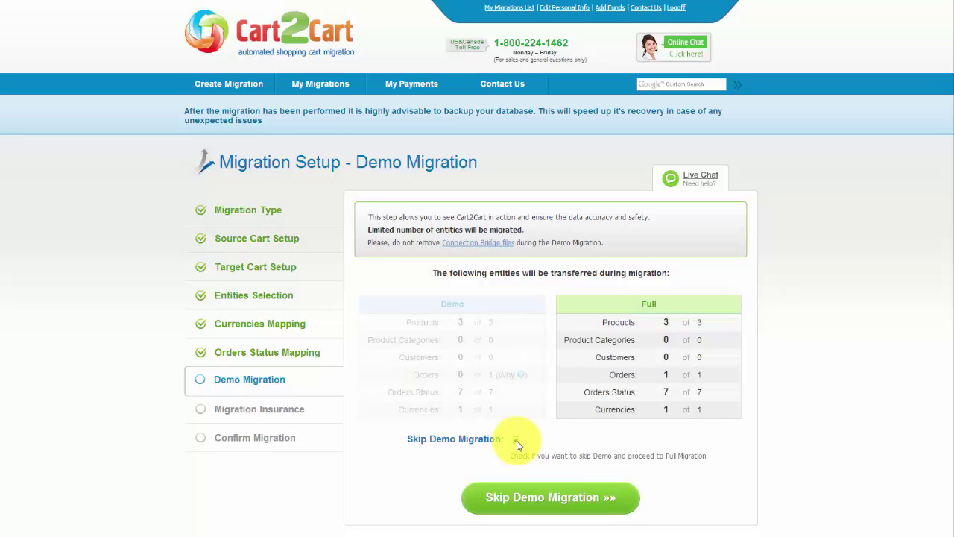
left_click(516, 440)
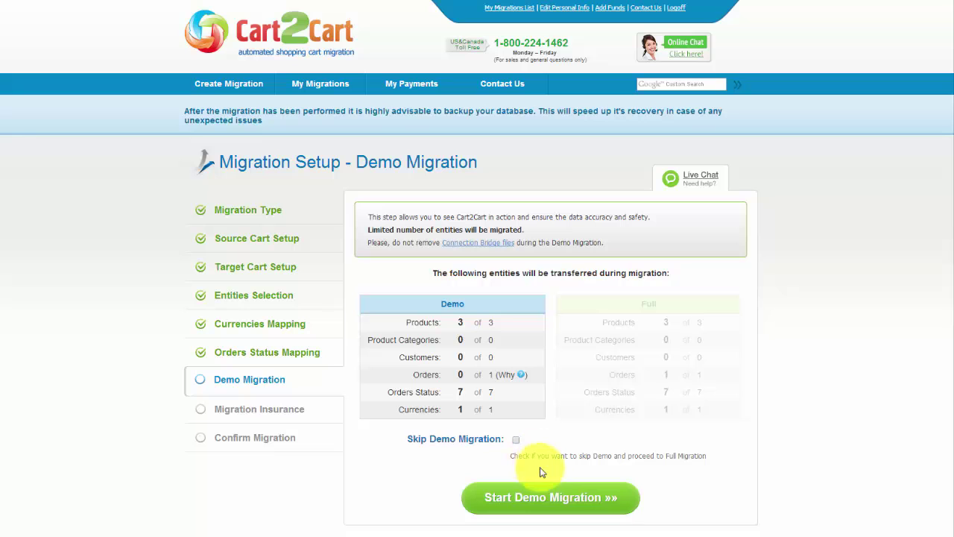
left_click(568, 505)
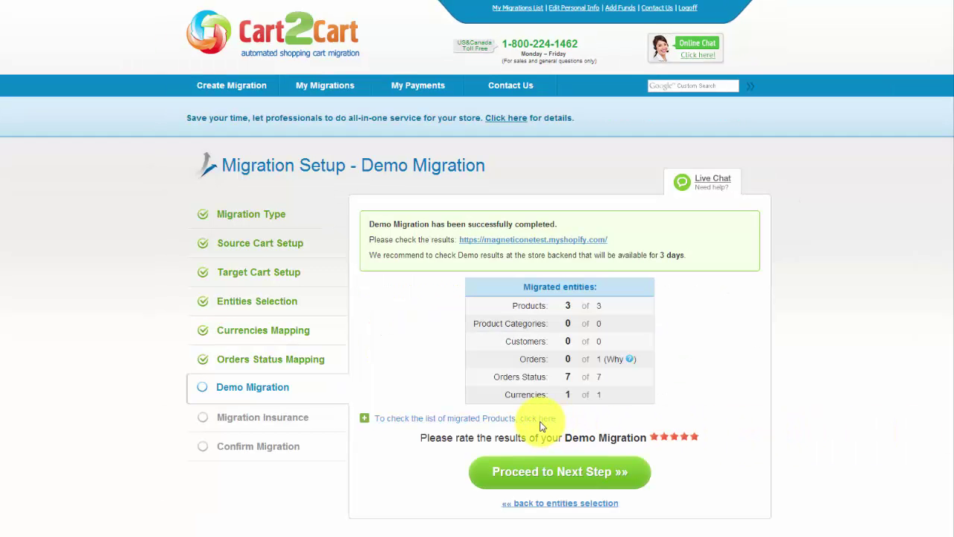
left_click(544, 421)
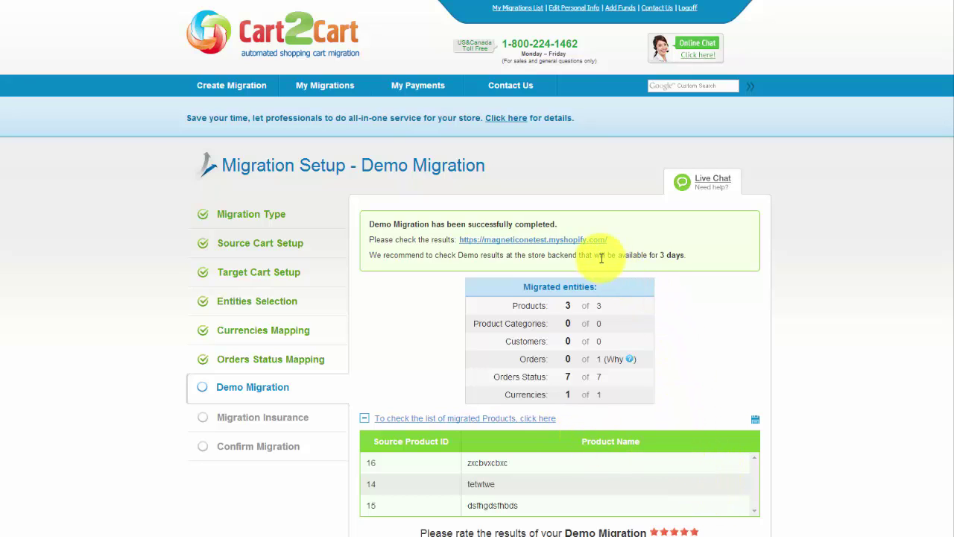
Step: Check demo results on the Shopify store, rate five stars, and proceed with Extended insurance
left_click(568, 241)
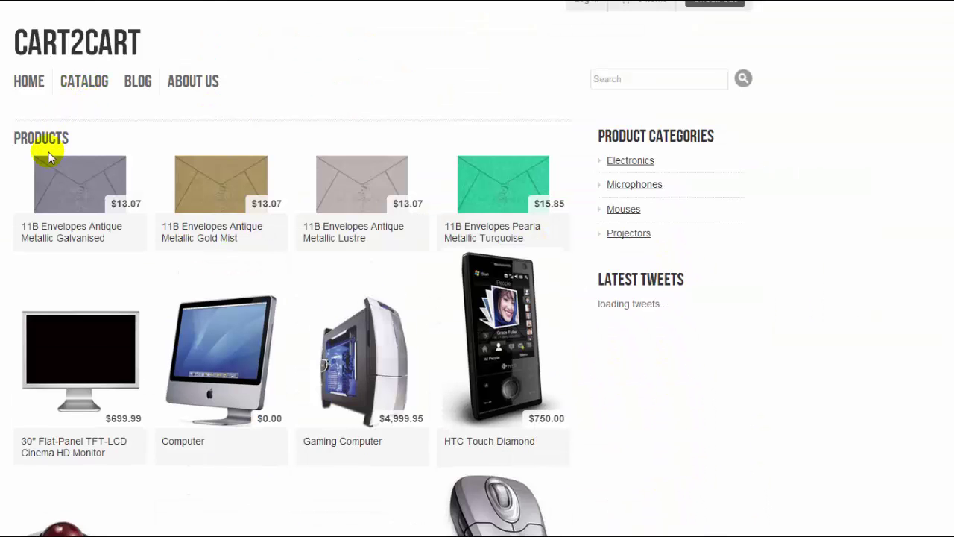
scroll(48, 155, "down", 3)
scroll(100, 316, "down", 1)
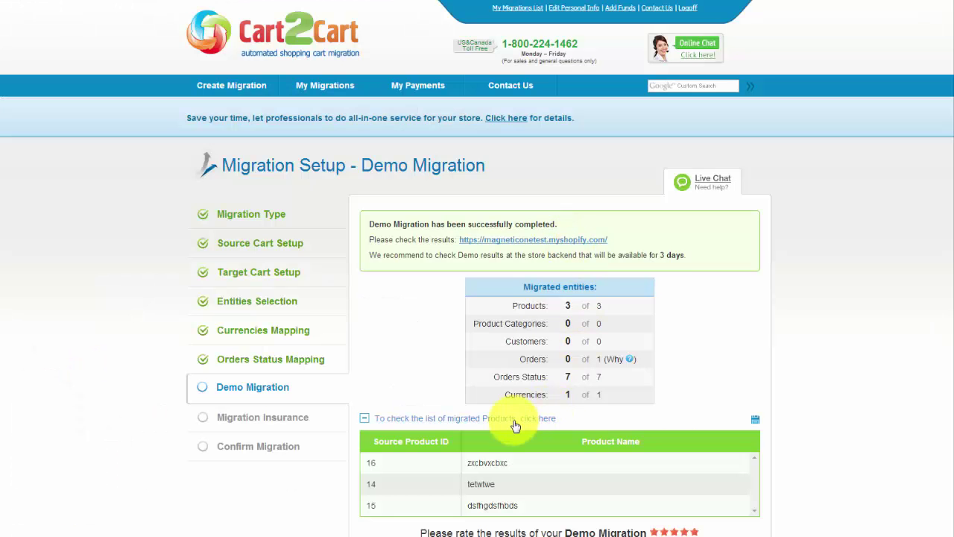
left_click(515, 424)
left_click(695, 440)
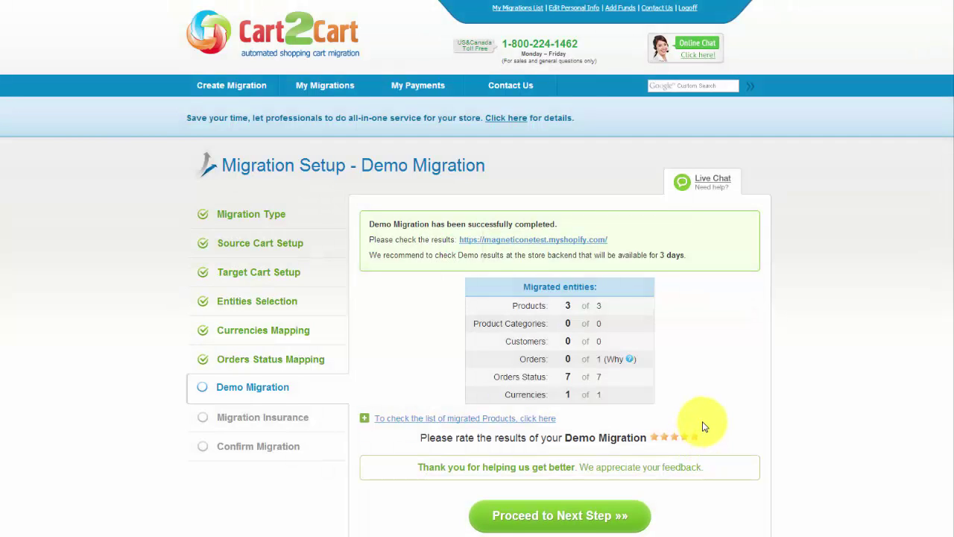
left_click(565, 468)
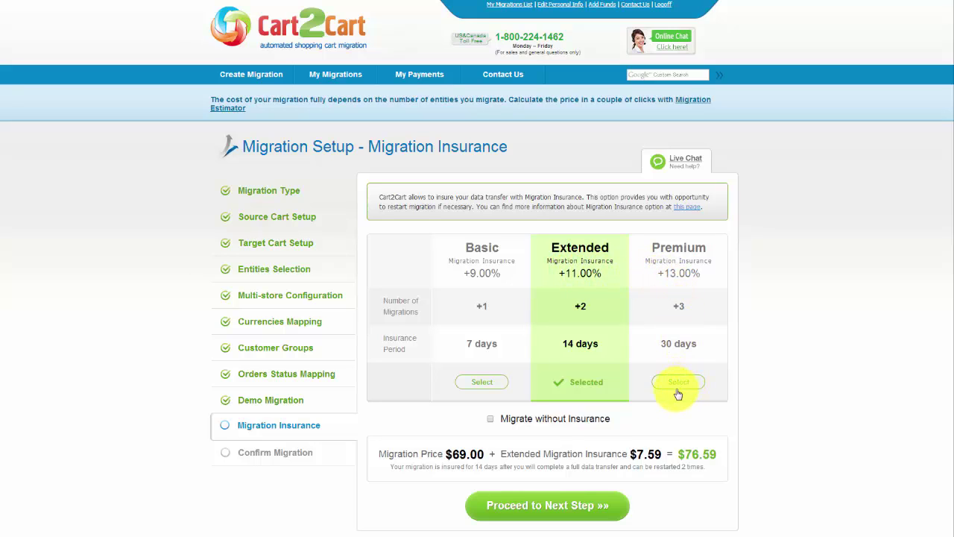
left_click(561, 507)
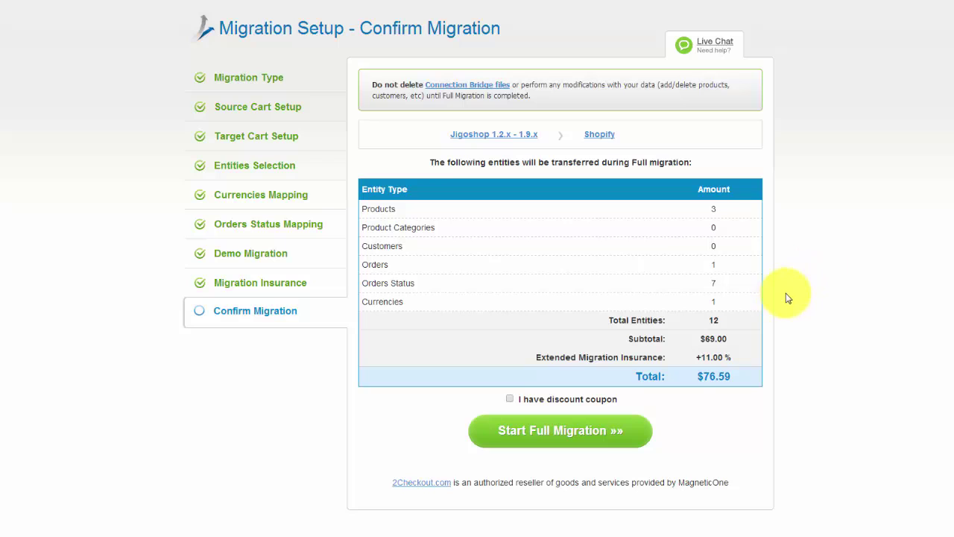
Step: Run the full migration without a discount coupon and browse the migrated products in the Shopify catalog
left_click(509, 400)
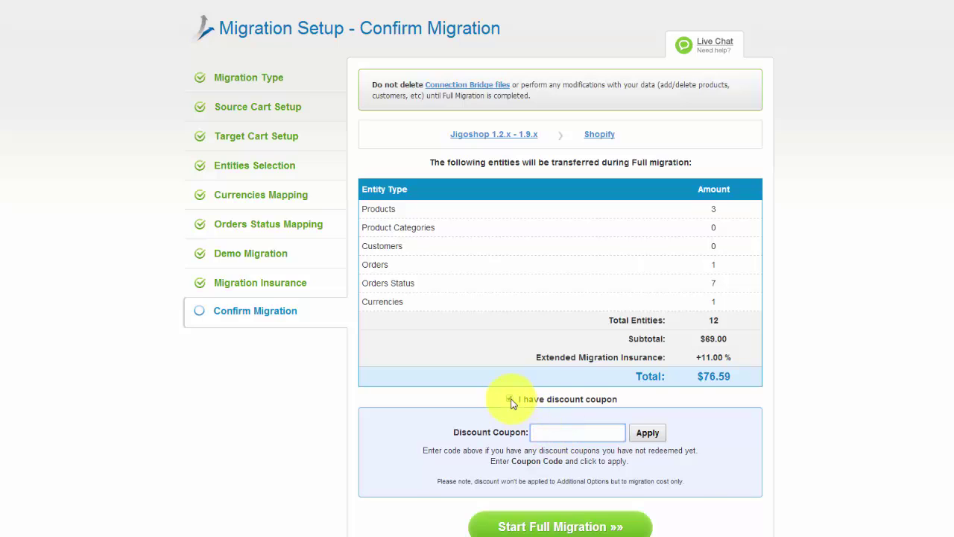
left_click(510, 399)
left_click(555, 433)
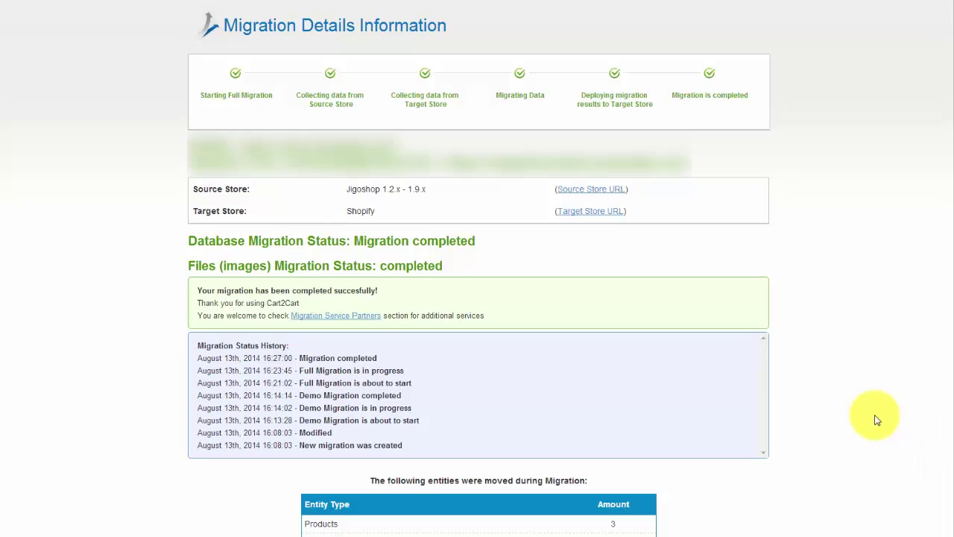
left_click(584, 214)
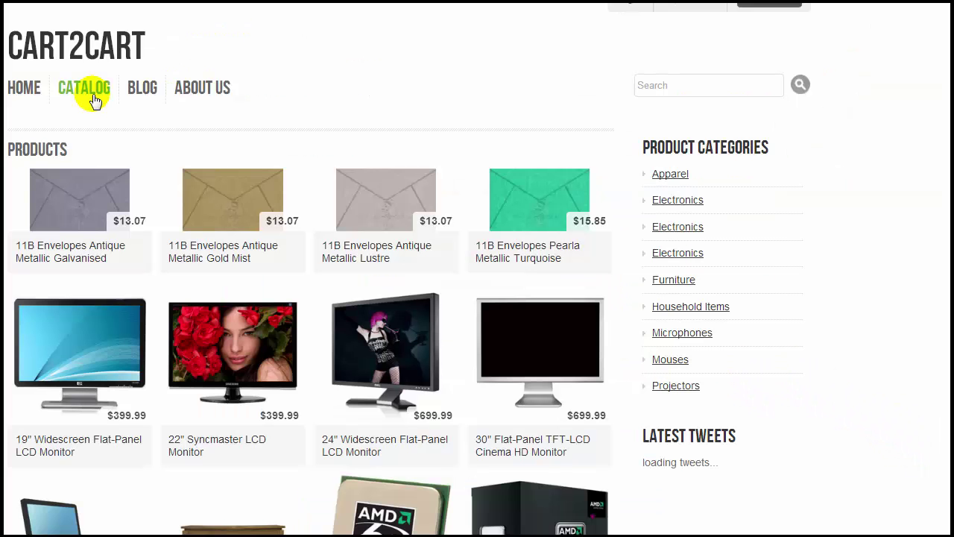
scroll(94, 102, "down", 3)
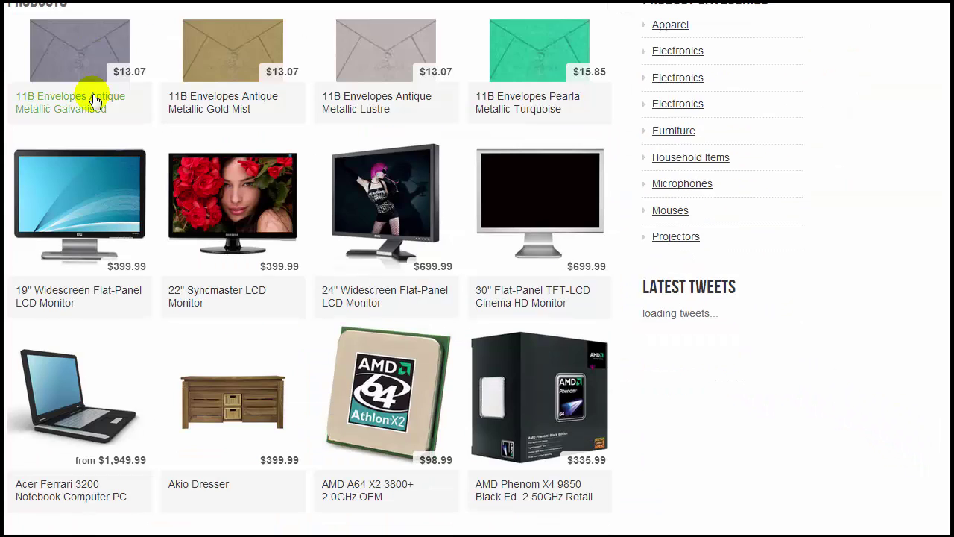